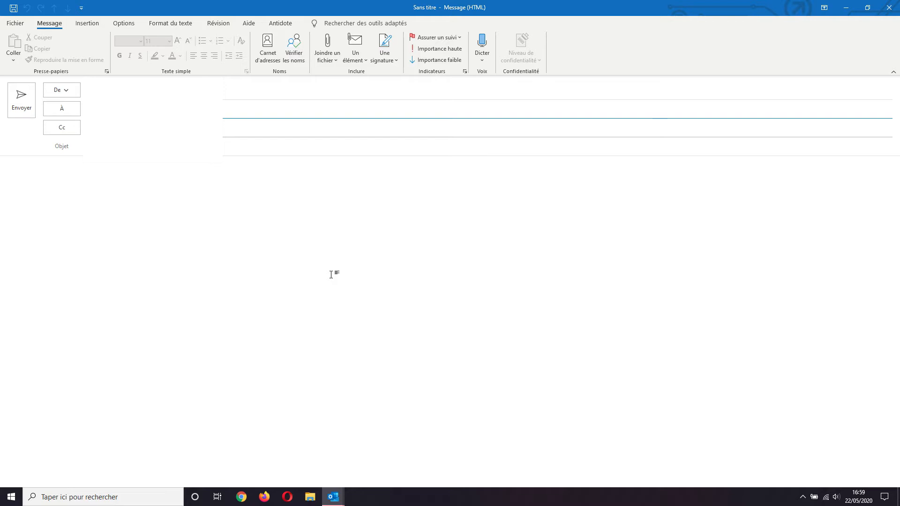
Create a new email signature named TestYoutube.
click(88, 24)
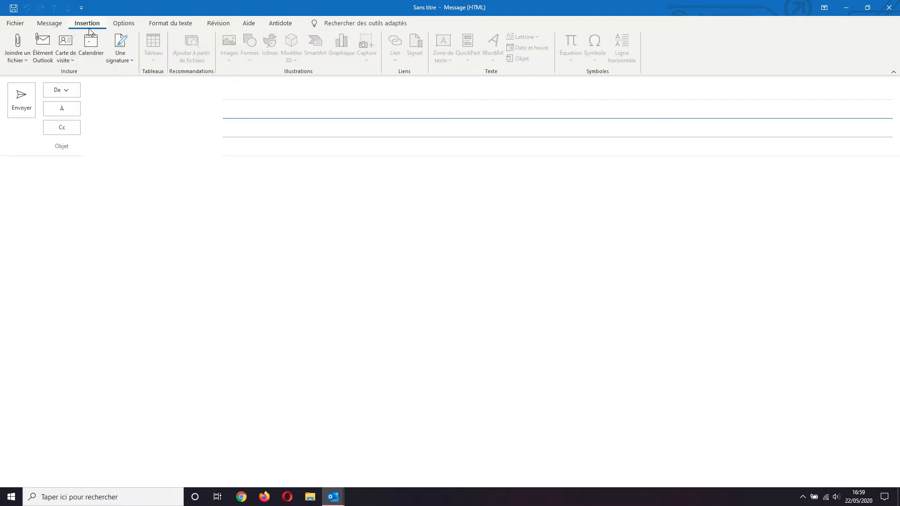
click(125, 49)
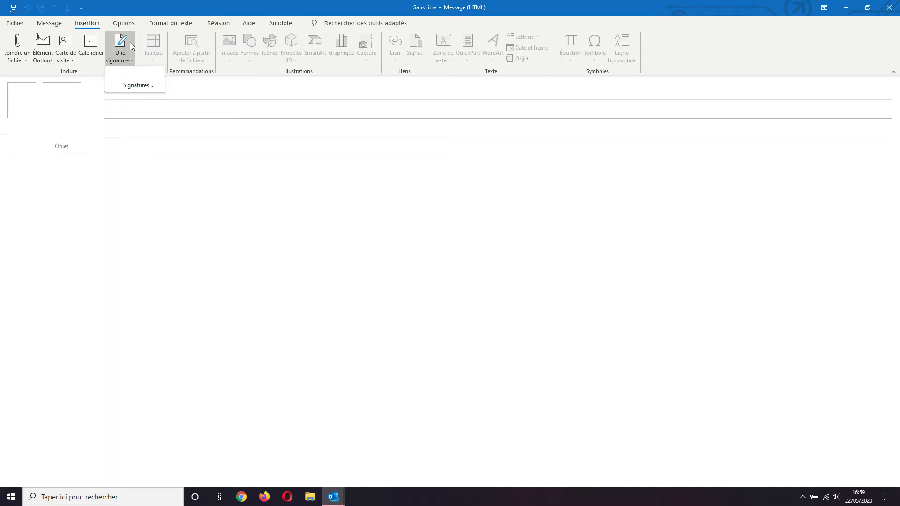
click(126, 89)
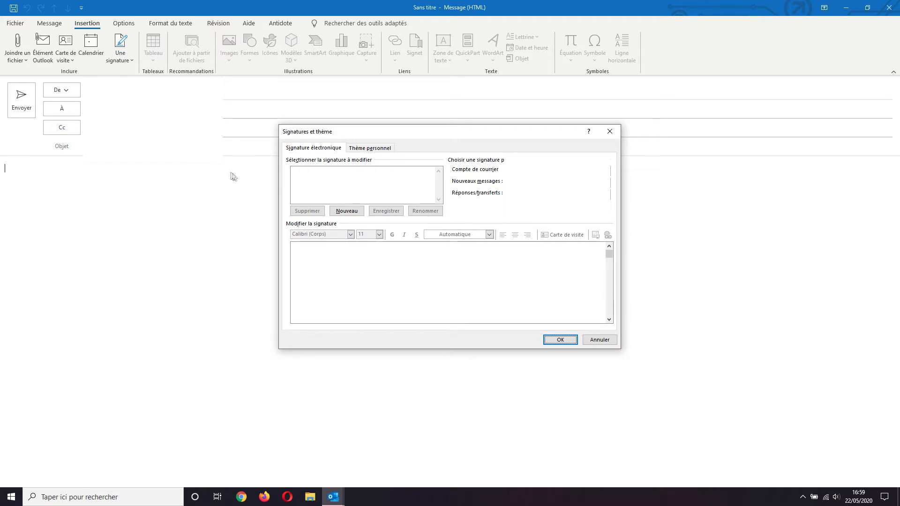
click(356, 215)
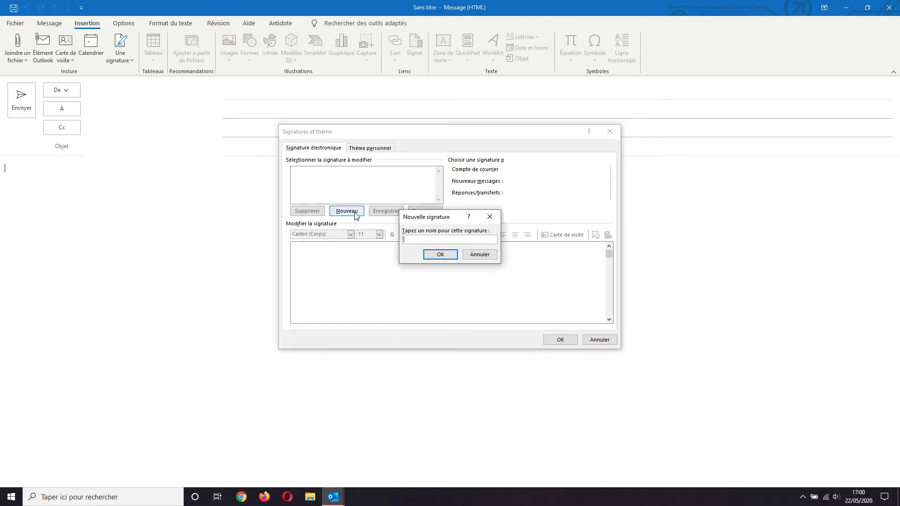
text(TestYoutube)
click(442, 257)
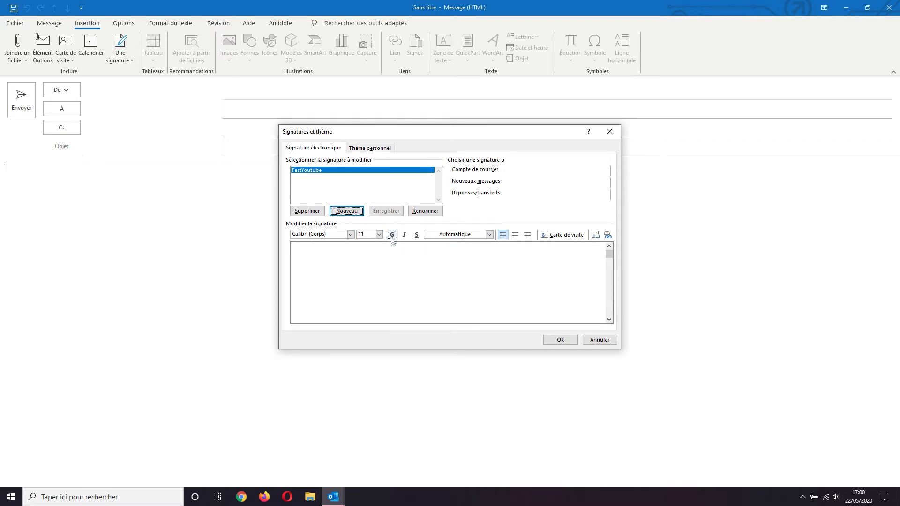
Write "Se0x94 - Youtube" as the first line of the signature and make the word "Youtube" bold.
click(489, 235)
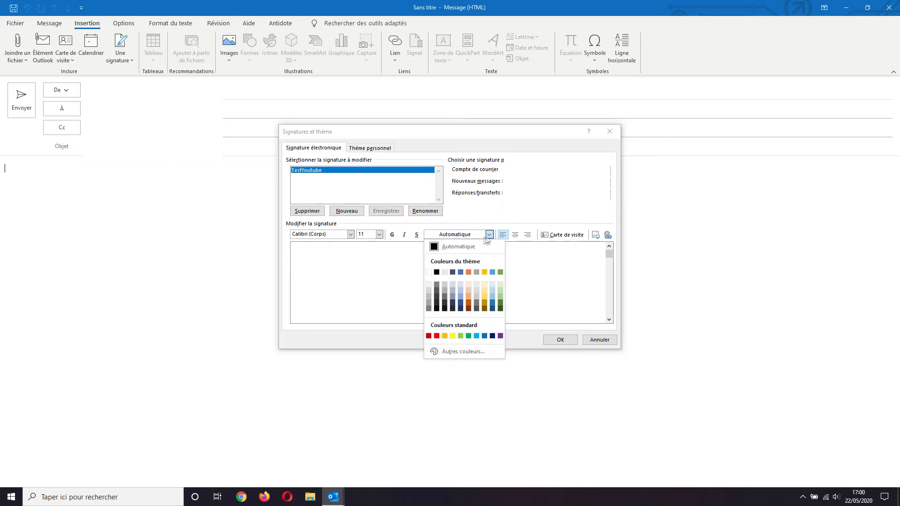
click(522, 247)
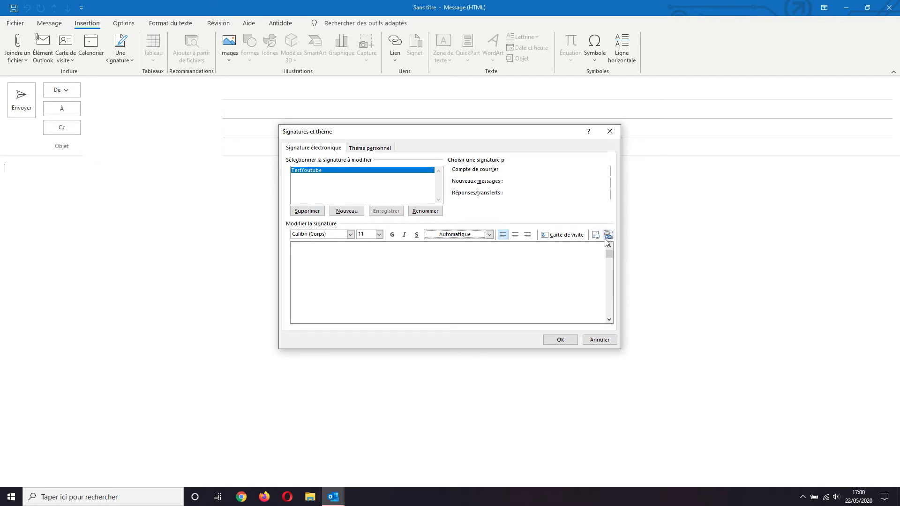
click(311, 265)
text(Se0x94 - Youtube)
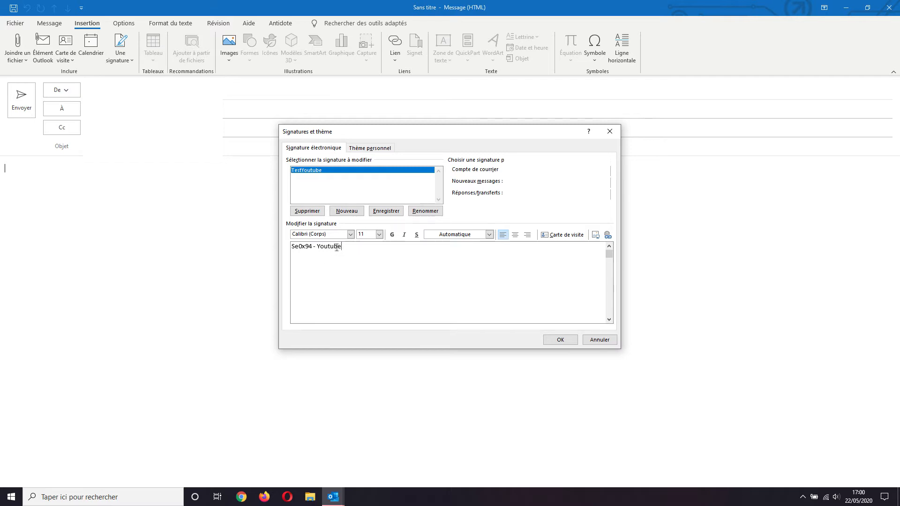
drag(341, 247, 317, 247)
click(392, 235)
click(361, 252)
Add "Abonnez-vous !" as the signature's second line and set its font to Gadugi.
key(Return)
text(Abonnez-vous !)
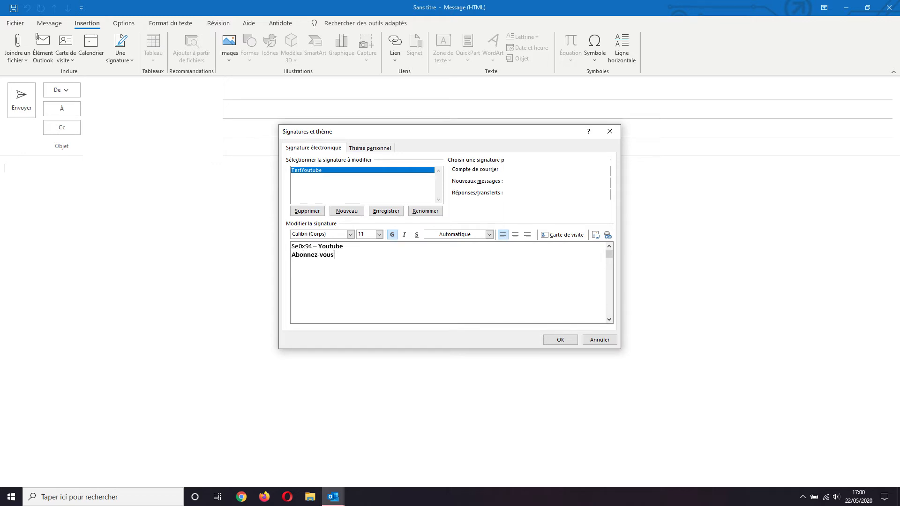
triple_click(337, 253)
click(350, 235)
scroll(356, 262, down, 1)
scroll(375, 281, down, 2)
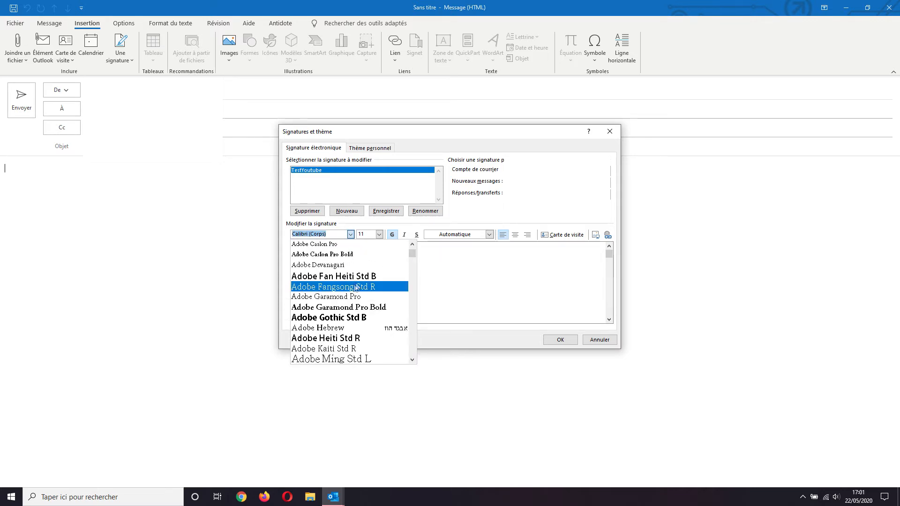
drag(411, 255, 407, 283)
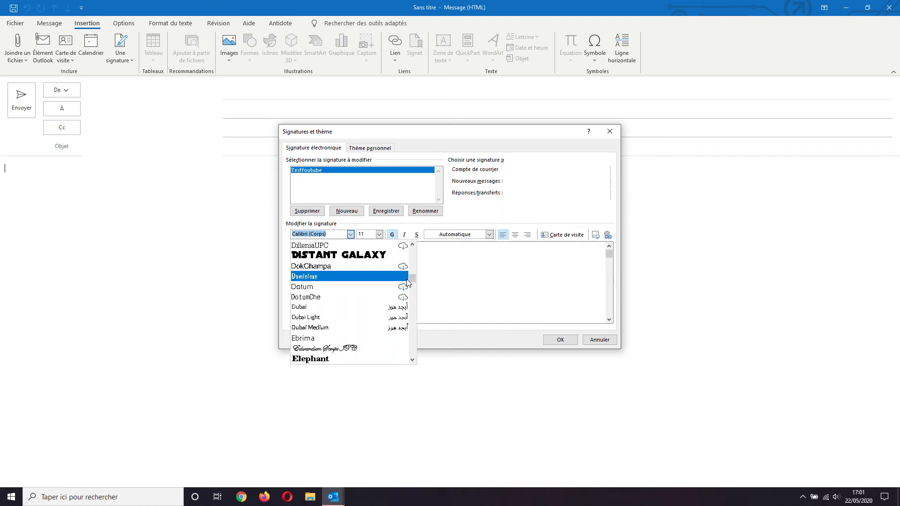
scroll(408, 283, down, 6)
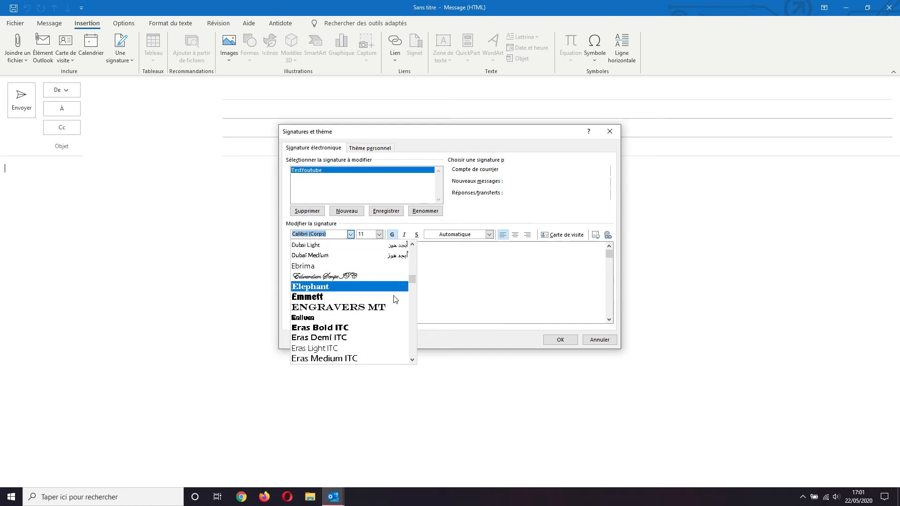
scroll(394, 299, down, 3)
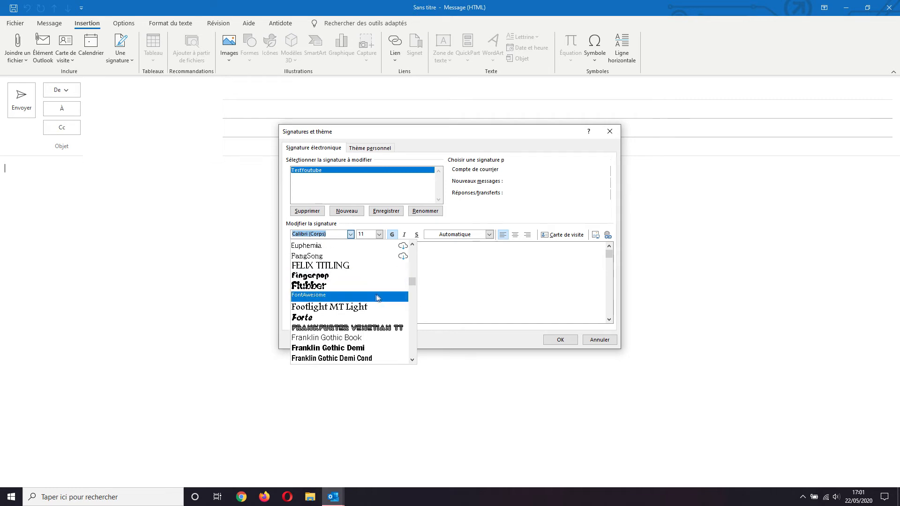
scroll(337, 324, down, 2)
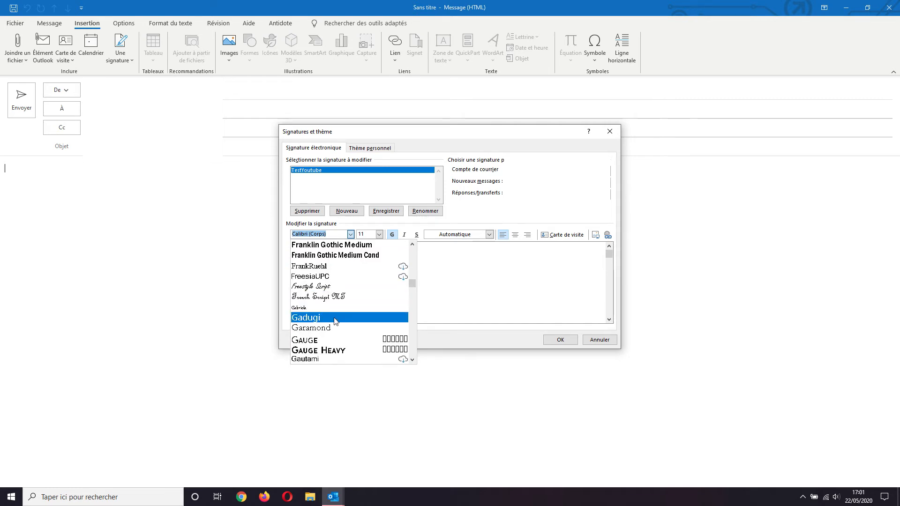
click(335, 321)
click(346, 272)
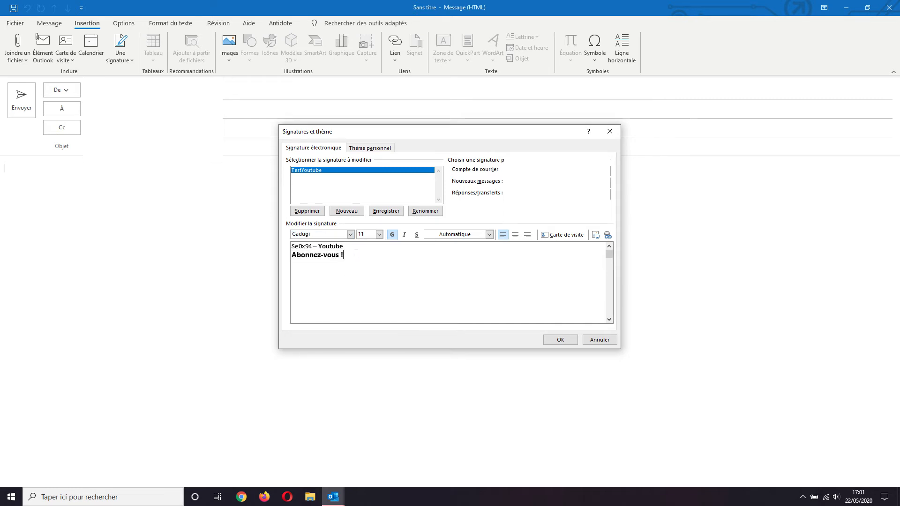
Remove the bold from the "Abonnez-vous !" line and make it italic.
drag(349, 255, 291, 257)
click(392, 235)
click(405, 235)
click(363, 261)
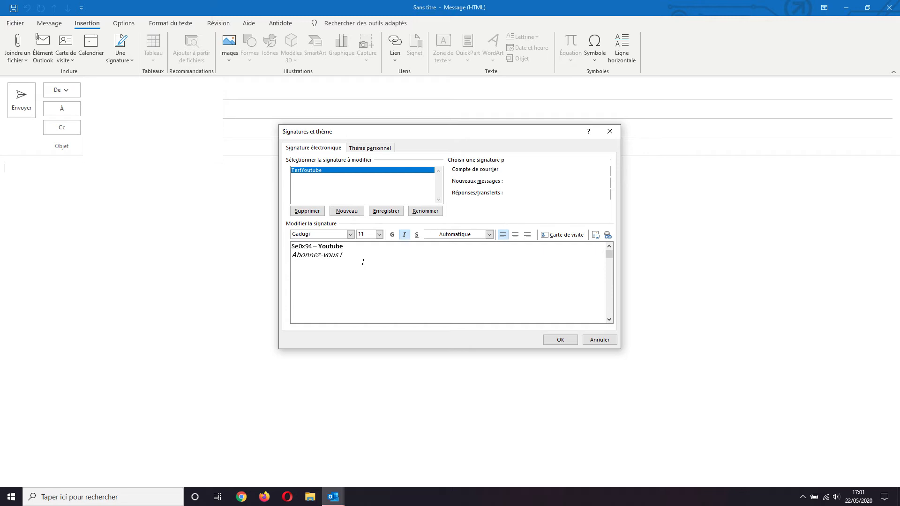
Insert the Pomme picture from the Bureau folder below the signature text.
click(596, 235)
click(391, 233)
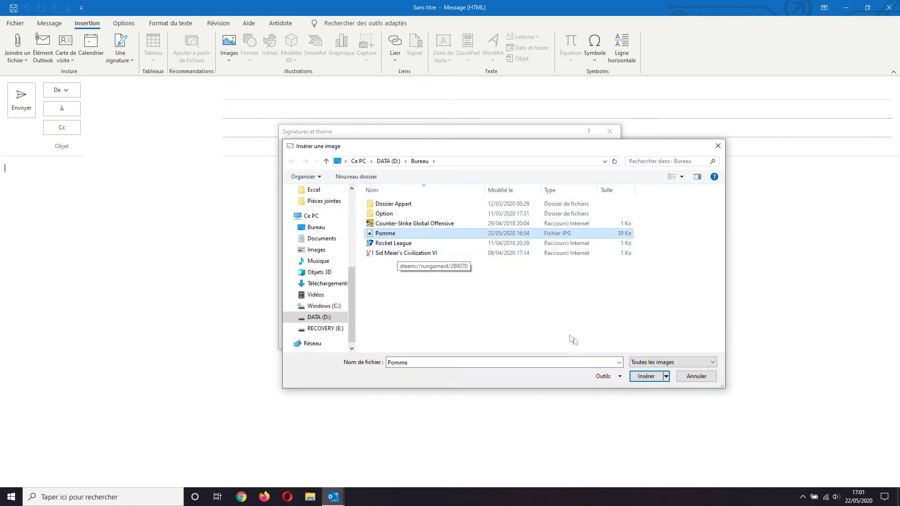
click(646, 376)
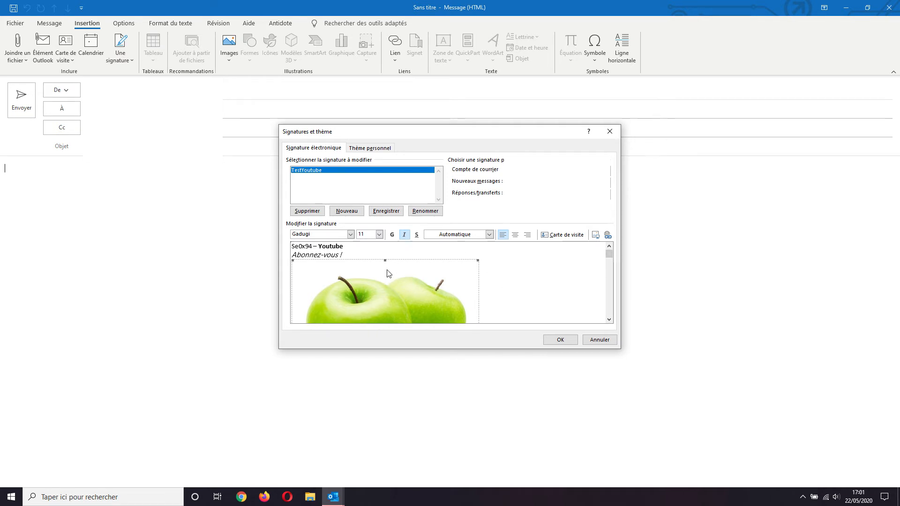
Resize the apple picture proportionally to a height of 2,94 cm and a width of 3,92 cm.
drag(609, 260, 611, 280)
right_click(418, 284)
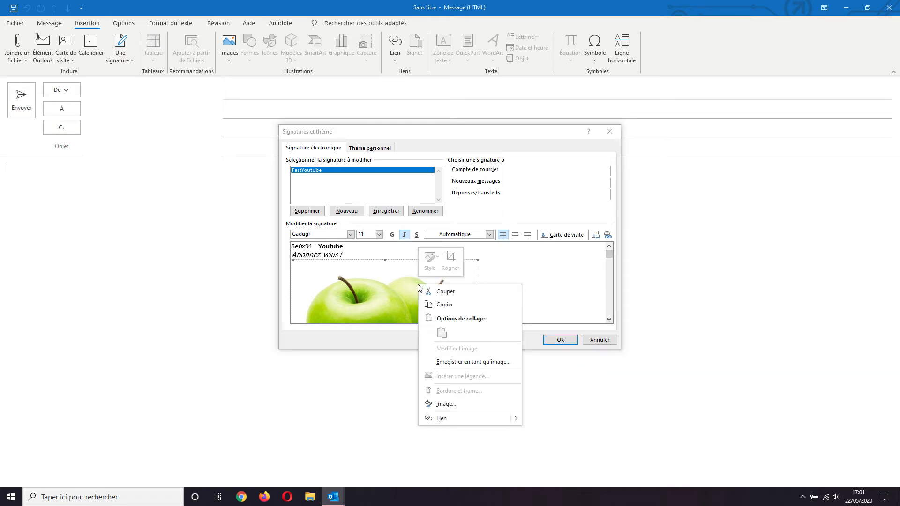
click(452, 403)
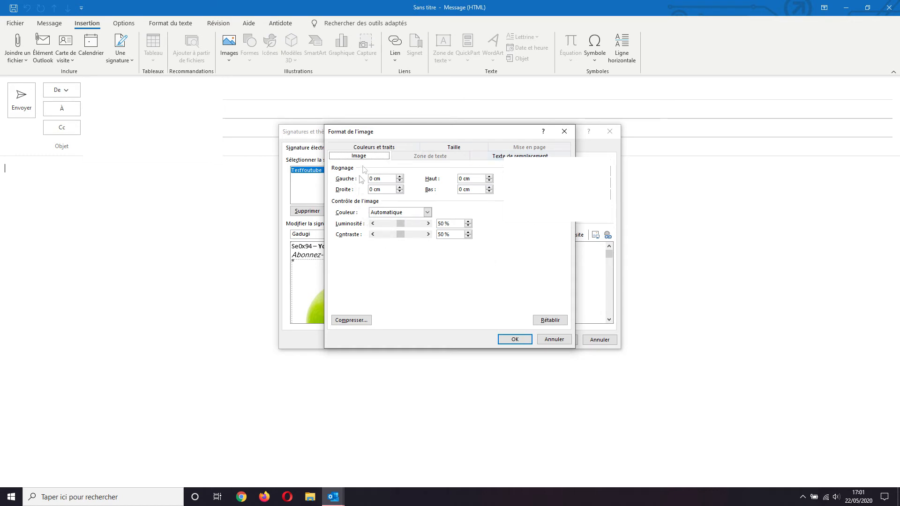
click(427, 151)
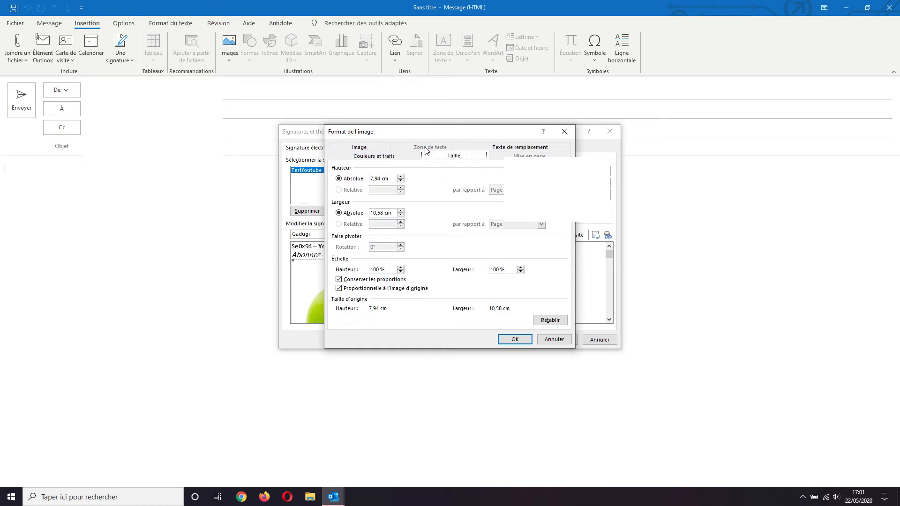
click(399, 182)
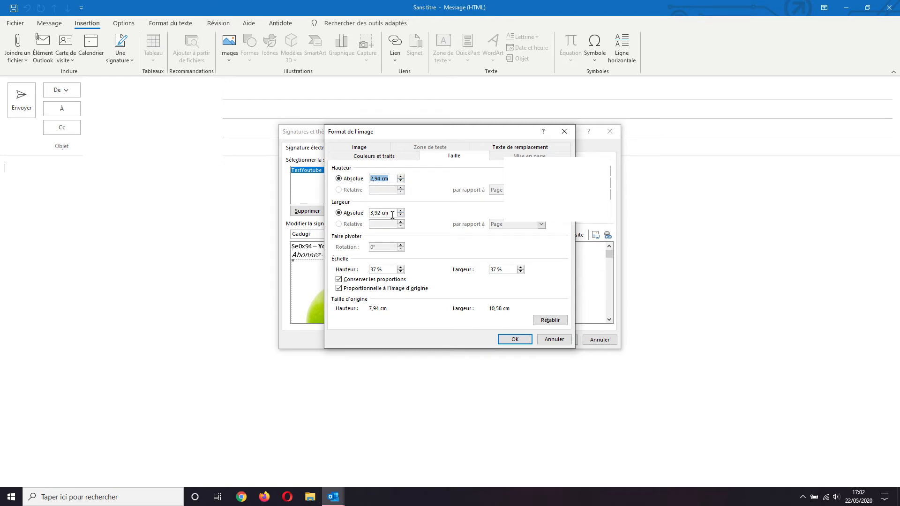
click(515, 339)
click(425, 282)
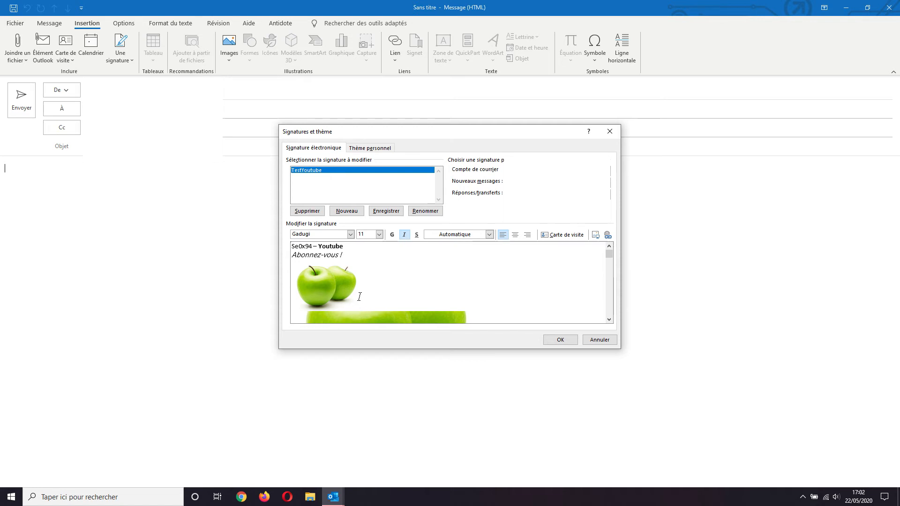
Try centre and right alignment on the apple picture and return it to left alignment.
click(335, 279)
click(515, 235)
click(527, 235)
click(504, 235)
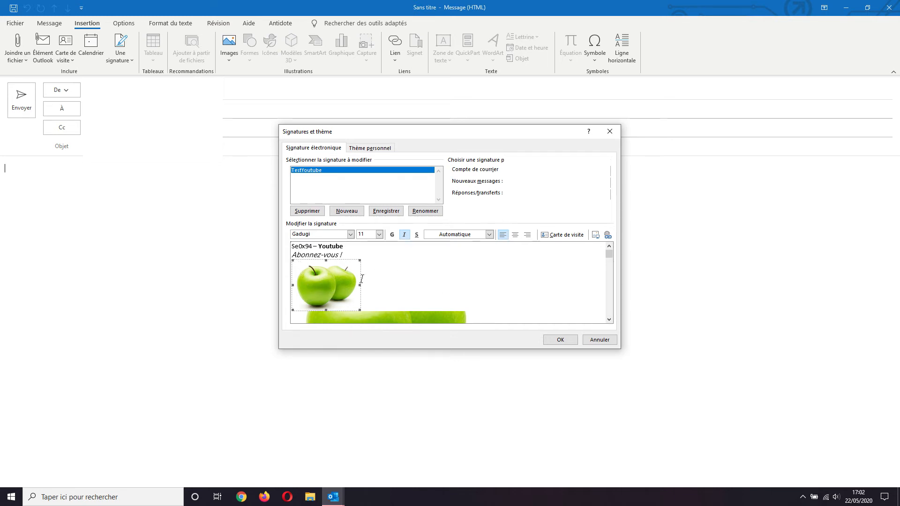
click(388, 275)
click(331, 275)
click(609, 236)
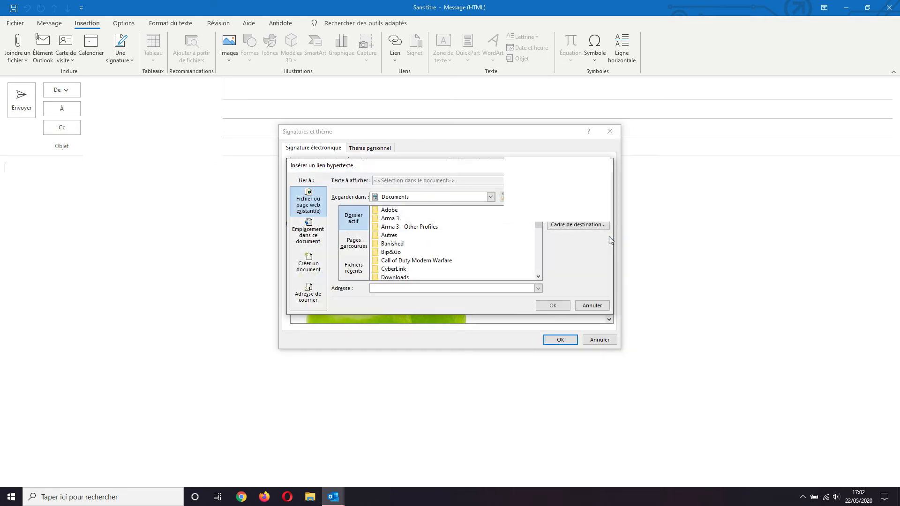
click(394, 287)
text(http://facebo)
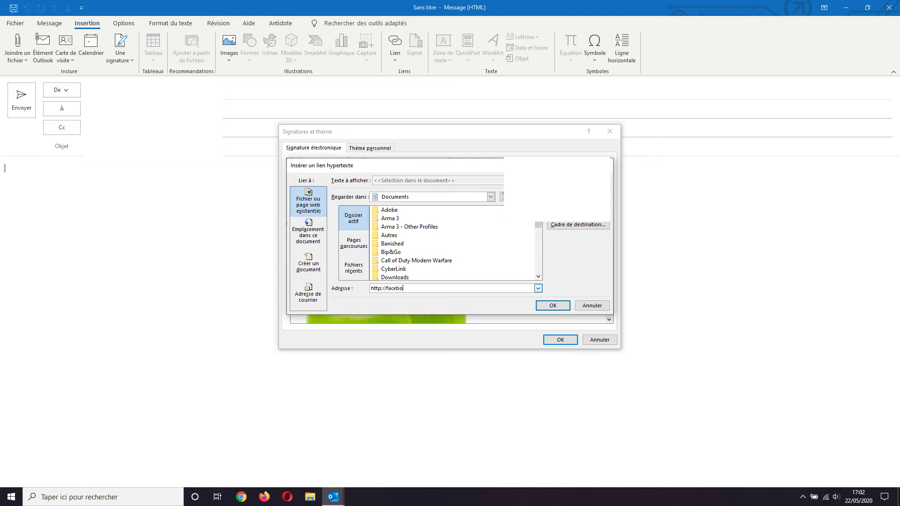
text(ok/profil/S)
key(BackSpace)
text(laurent)
click(558, 308)
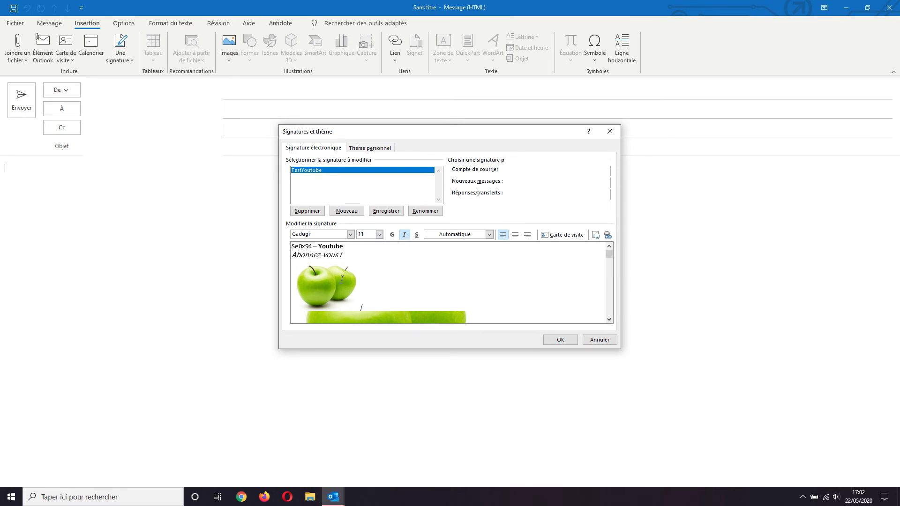
Check the hyperlink address of the apple picture and save the signature.
right_click(342, 280)
click(330, 287)
click(331, 286)
right_click(349, 277)
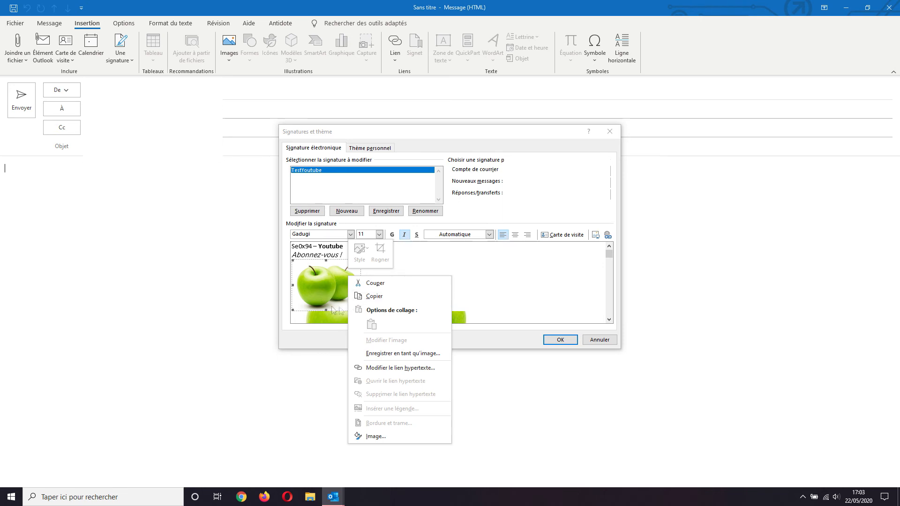
click(401, 369)
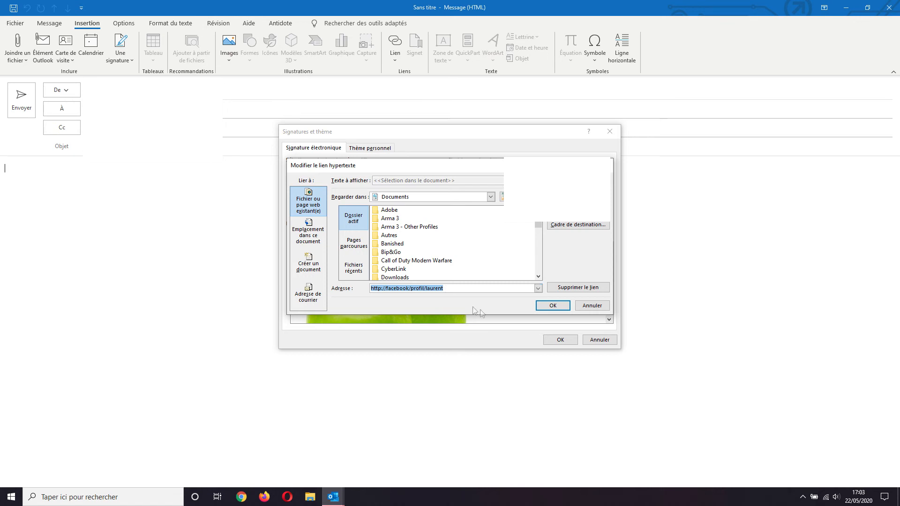
click(596, 306)
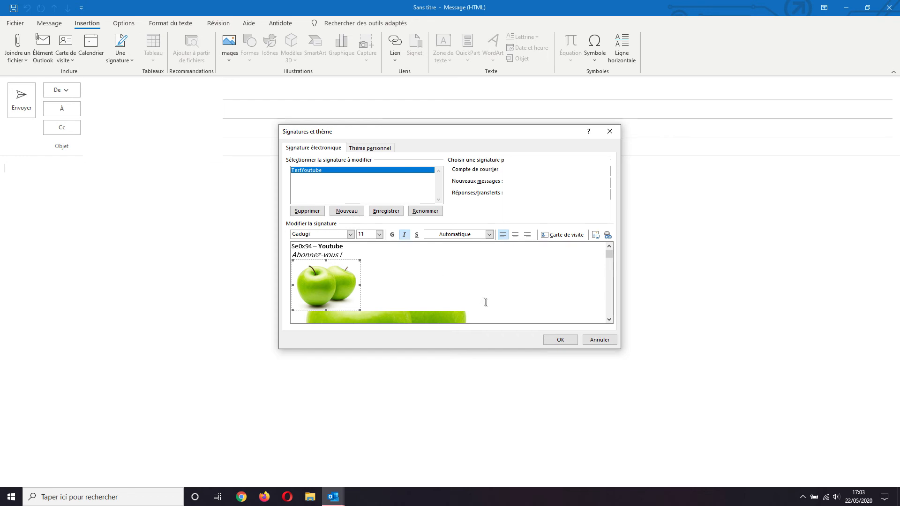
click(555, 345)
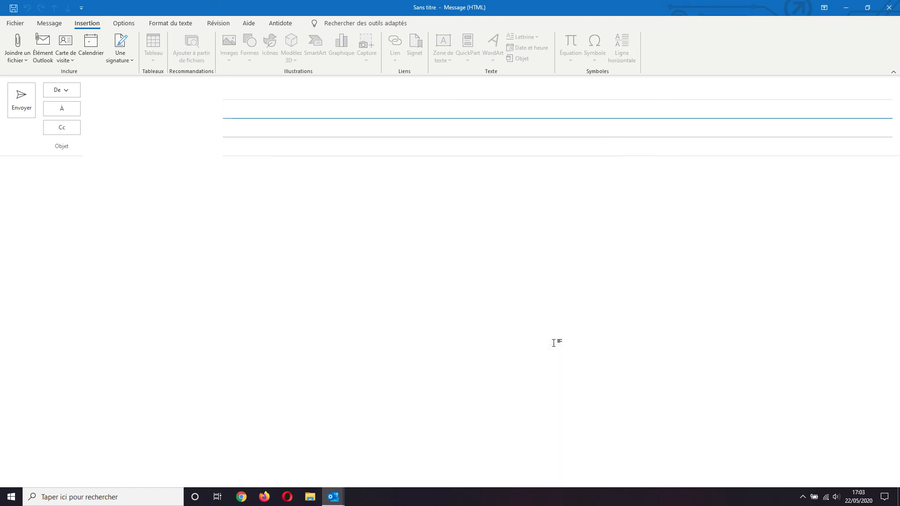
Write the message body "Bonjour à tous," followed by a separate line "Nouvelle vidéo ici : httpozjfpijzepifj".
click(128, 63)
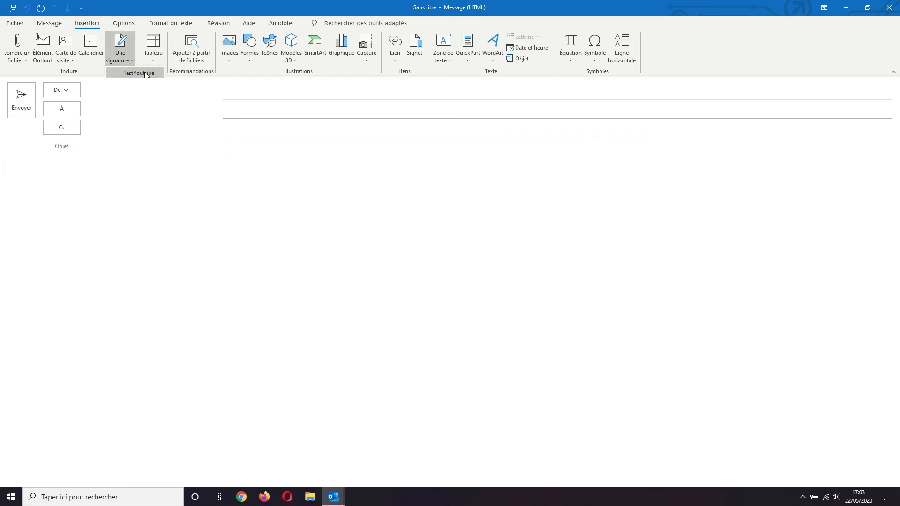
click(147, 73)
text(B)
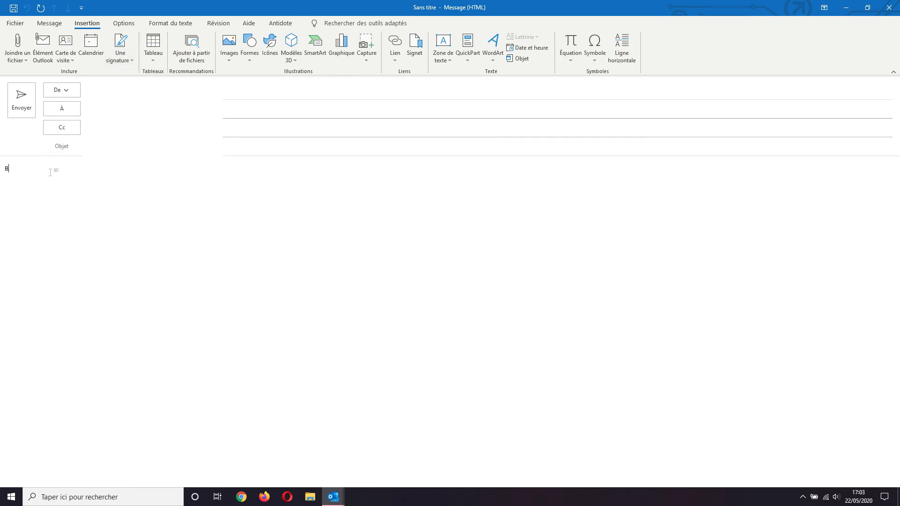
text(onjour à tous)
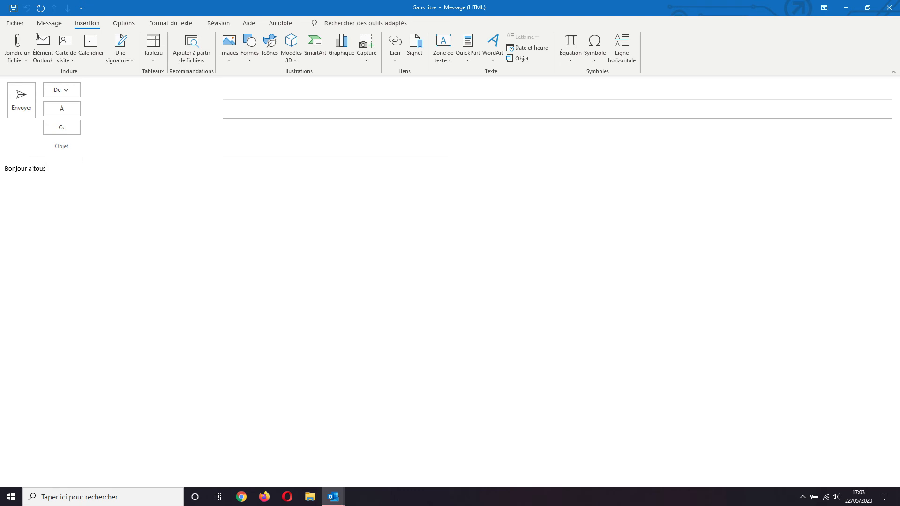
text(,)
text(Nouvelle vide)
text(o ici)
text( : ht)
text(tp)
key(BackSpace)
key(BackSpace)
text(ozjfpijzepifj)
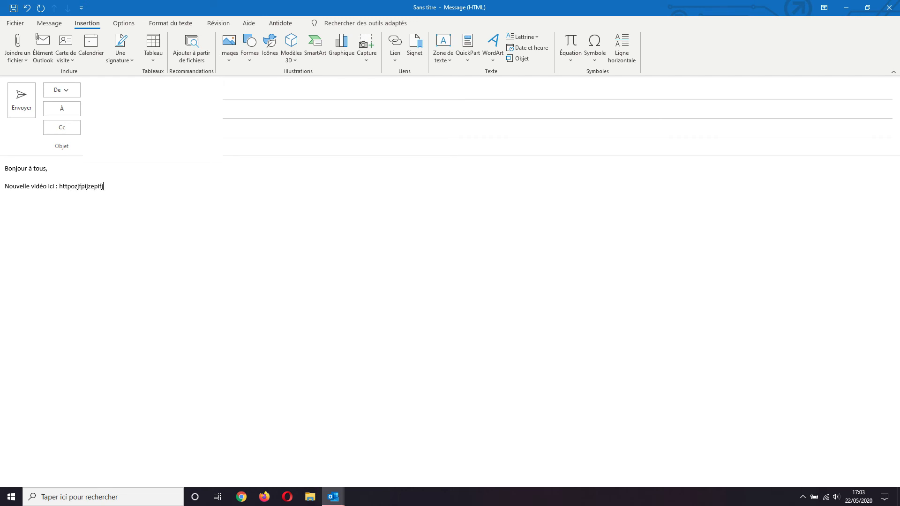
Insert the TestYoutube signature below the message text and show the desktop.
key(Return)
click(122, 62)
click(127, 73)
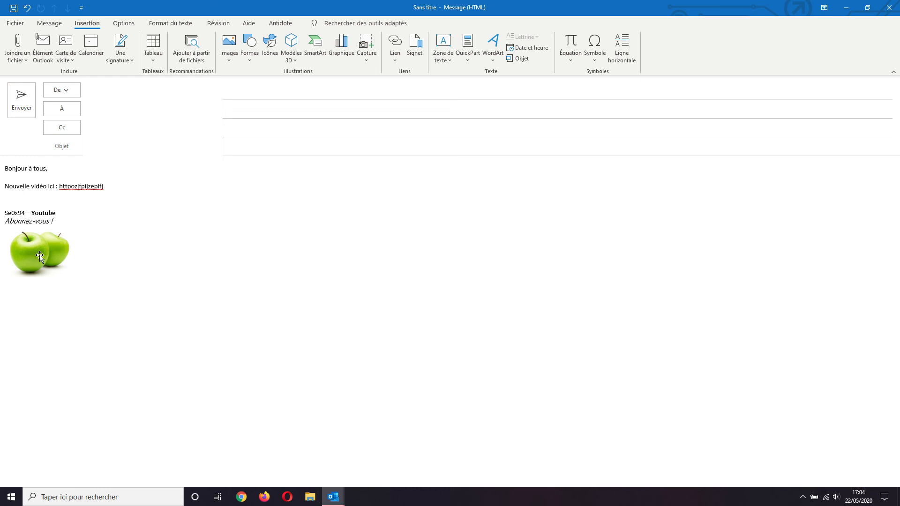
mouse_move(41, 254)
click(899, 501)
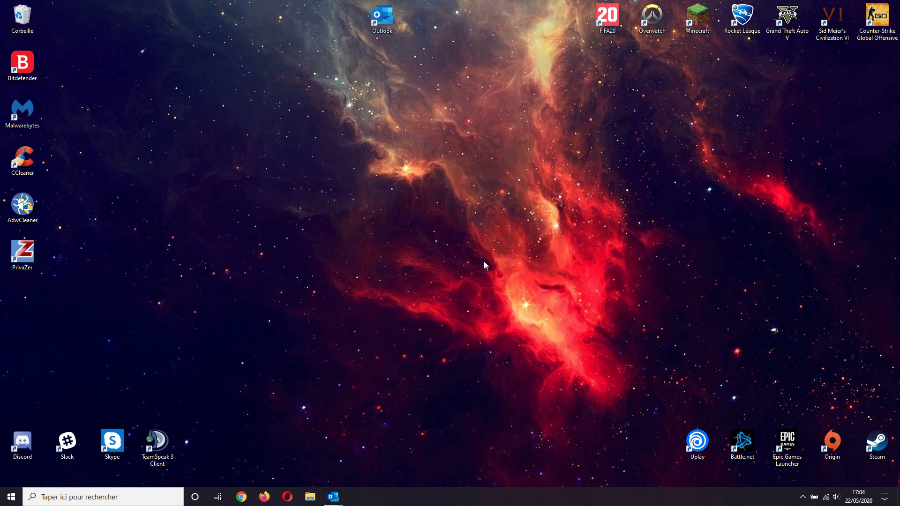